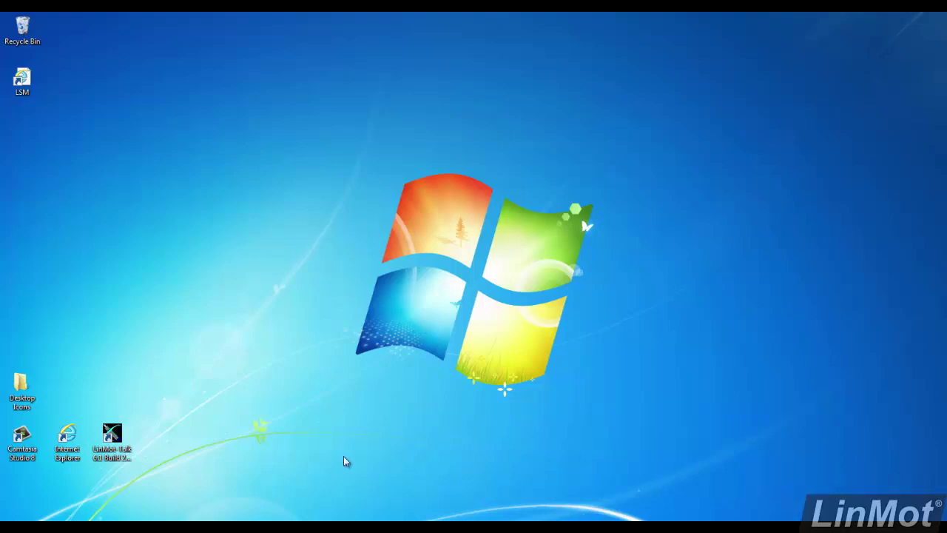
Launch LinMot-Talk 6.1 and log in to the drive over RS232 on COM1.
{"action": "left_click", "coordinate": [117, 437]}
{"action": "double_click", "coordinate": [116, 437]}
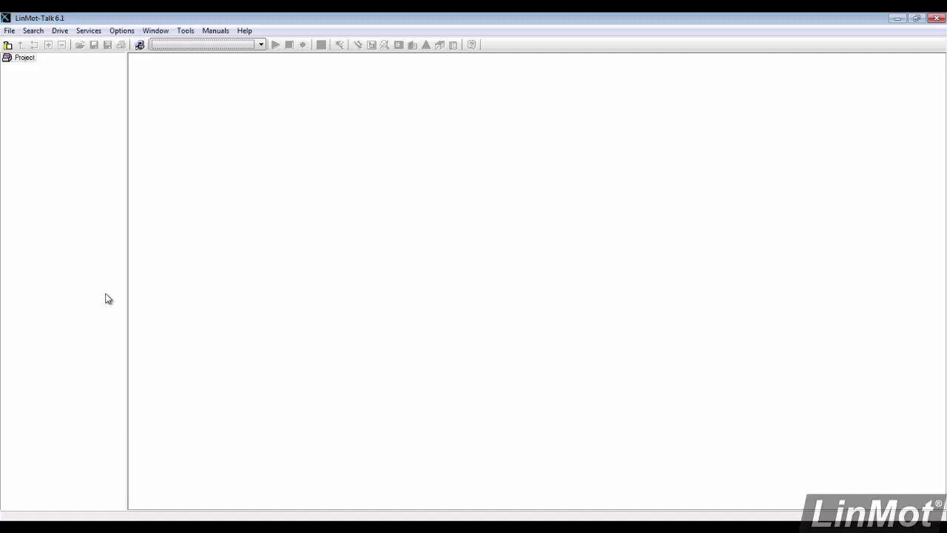
{"action": "left_click", "coordinate": [10, 31]}
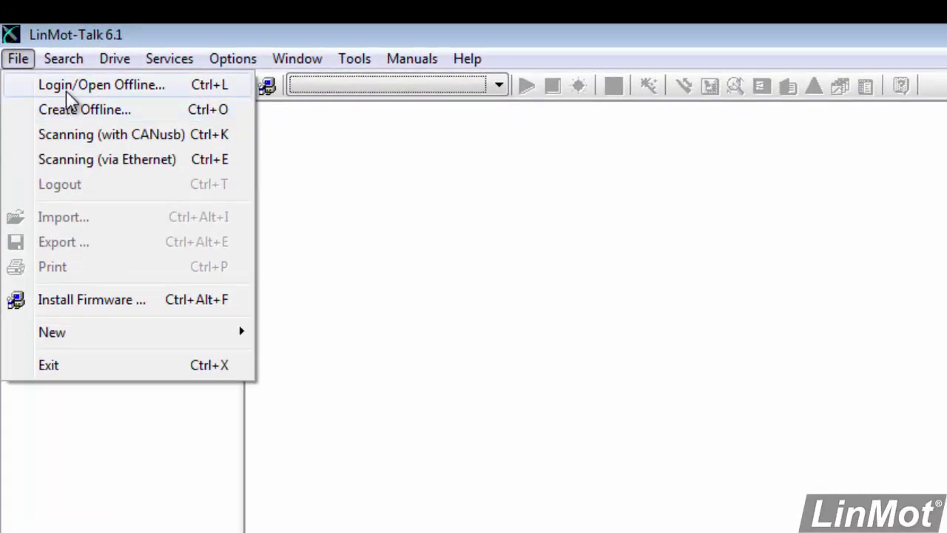
{"action": "left_click", "coordinate": [66, 89]}
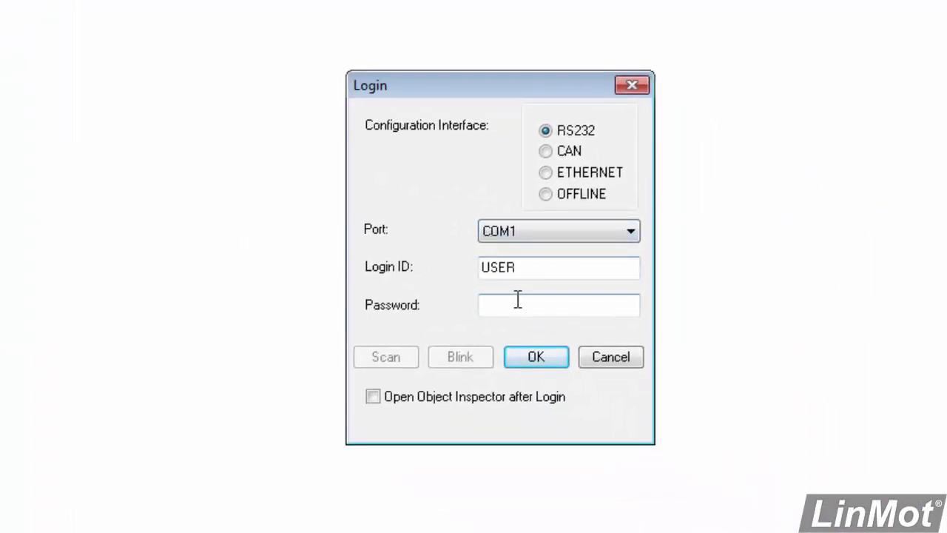
{"action": "left_click", "coordinate": [539, 357]}
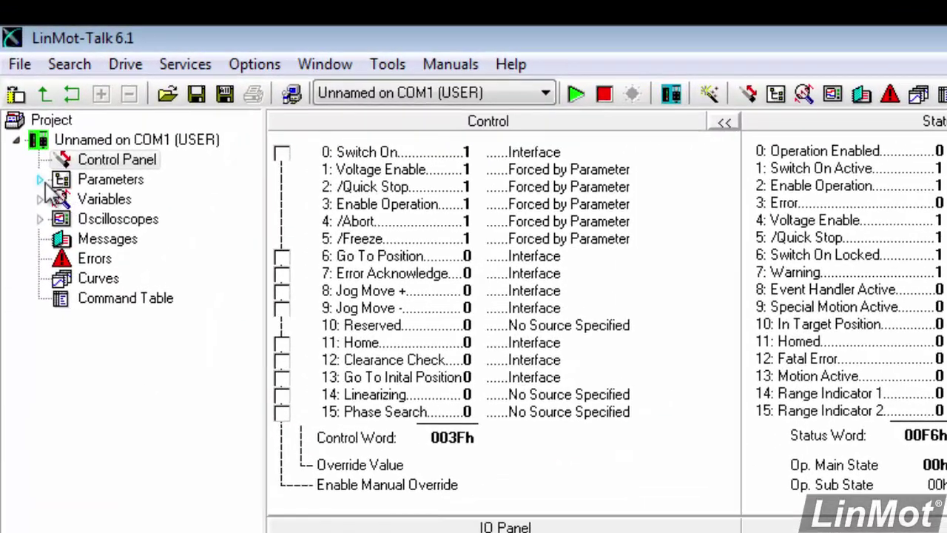
Set IO X4.6 Function under X4 I/O Definitions to Trigger (Input), agreeing to stop the firmware.
{"action": "left_click", "coordinate": [31, 142]}
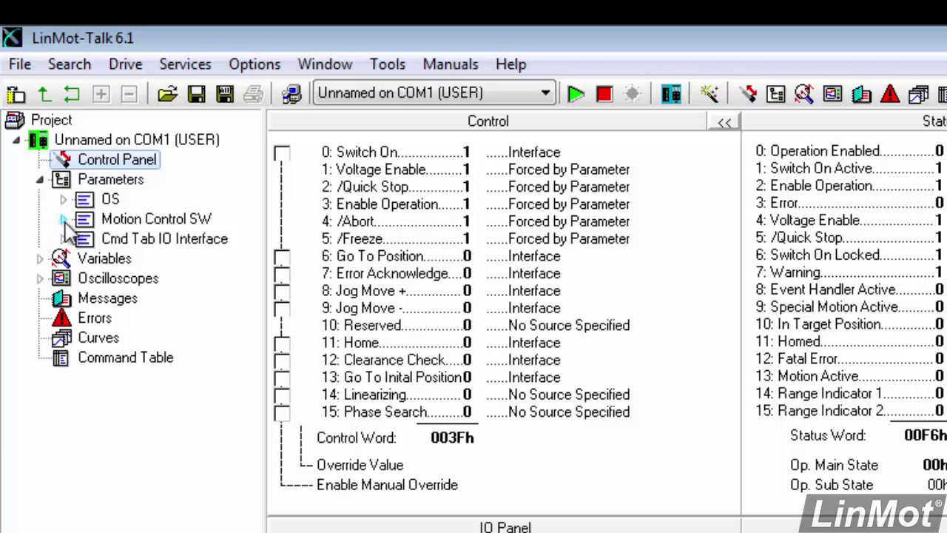
{"action": "left_click", "coordinate": [64, 219]}
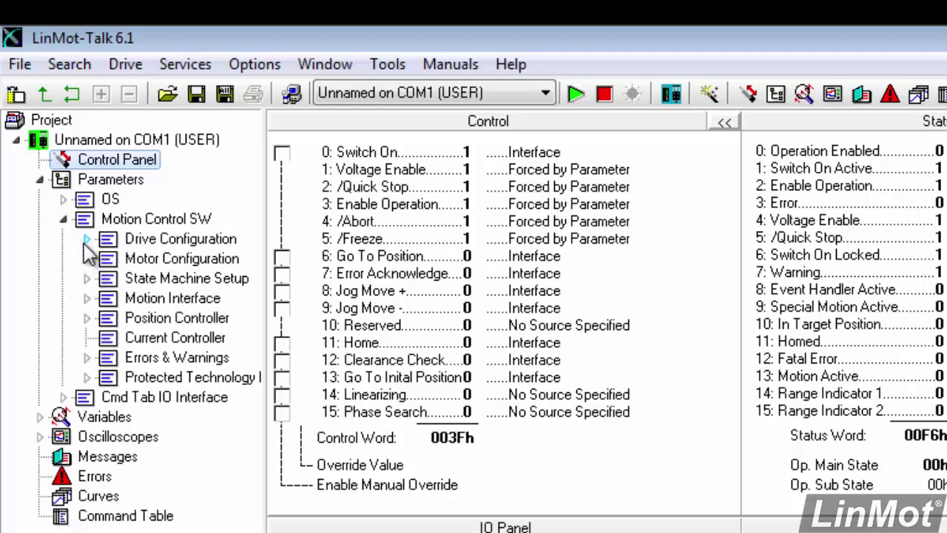
{"action": "left_click", "coordinate": [85, 241]}
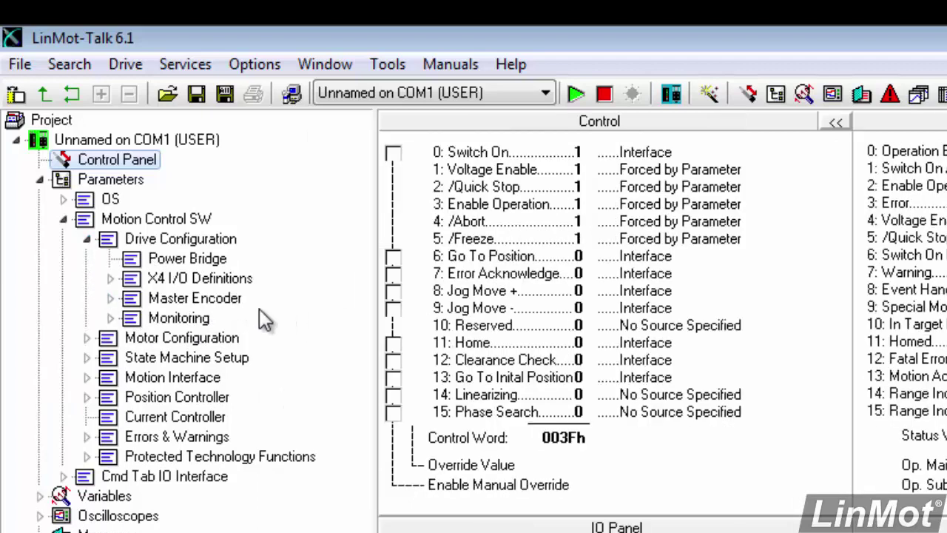
{"action": "left_click", "coordinate": [111, 278]}
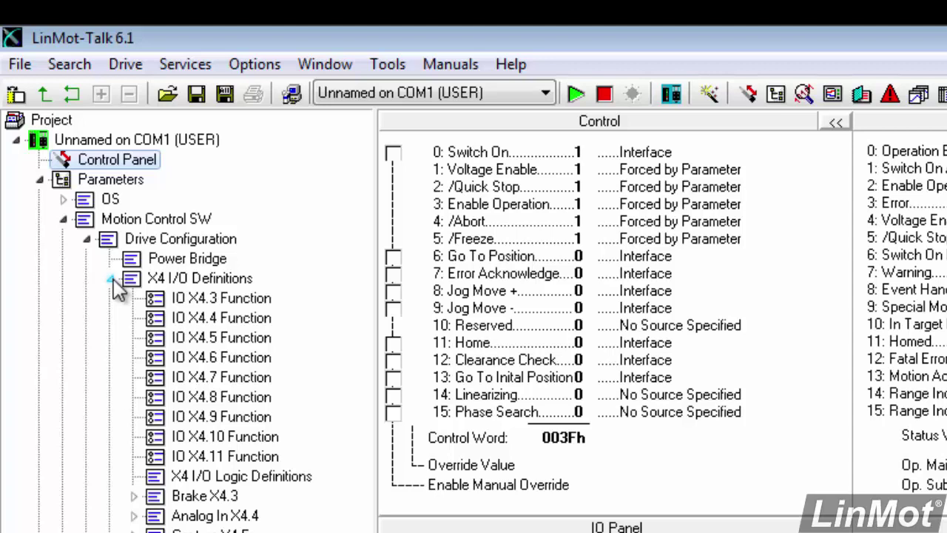
{"action": "left_click", "coordinate": [213, 363]}
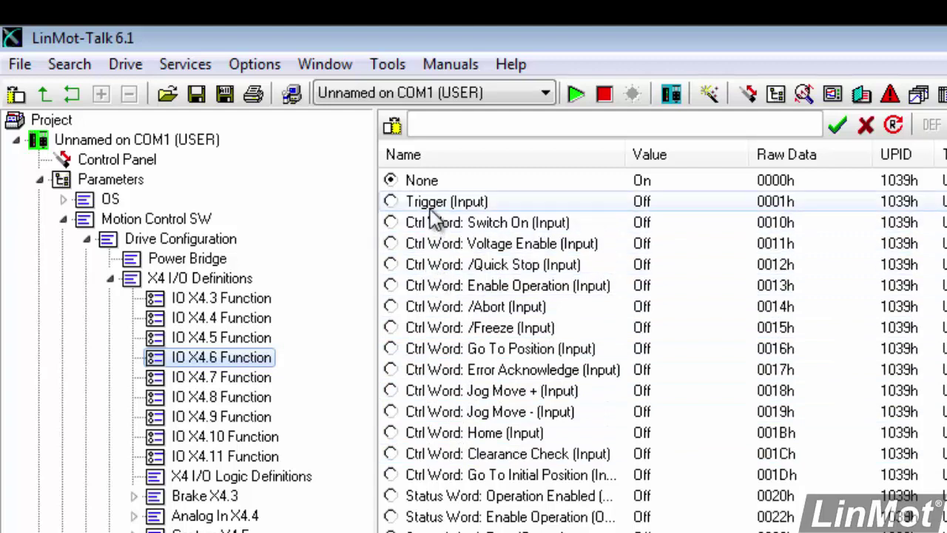
{"action": "left_click", "coordinate": [390, 205]}
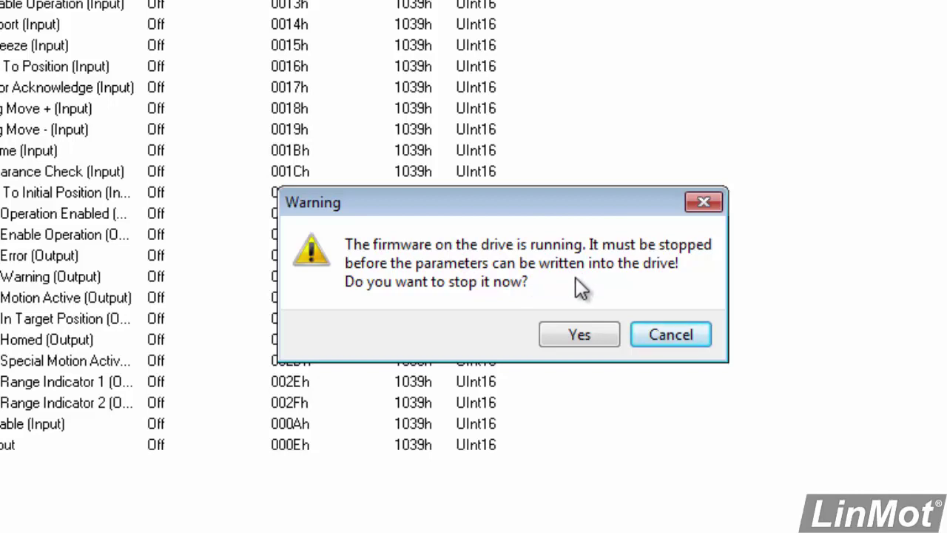
{"action": "left_click", "coordinate": [578, 334]}
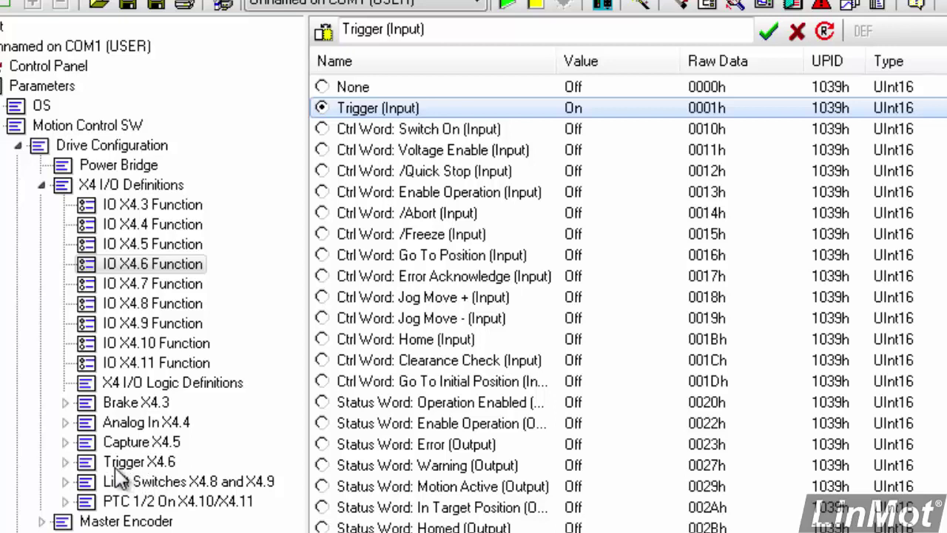
Set Trigger Modes for Trigger X4.6 to Direct, then collapse the Trigger X4.6 group.
{"action": "left_click", "coordinate": [65, 462]}
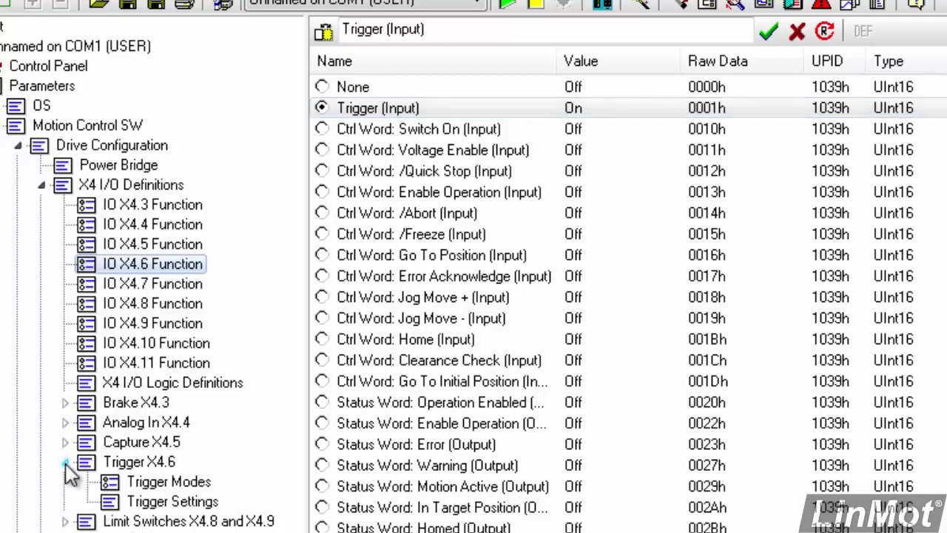
{"action": "left_click", "coordinate": [169, 484]}
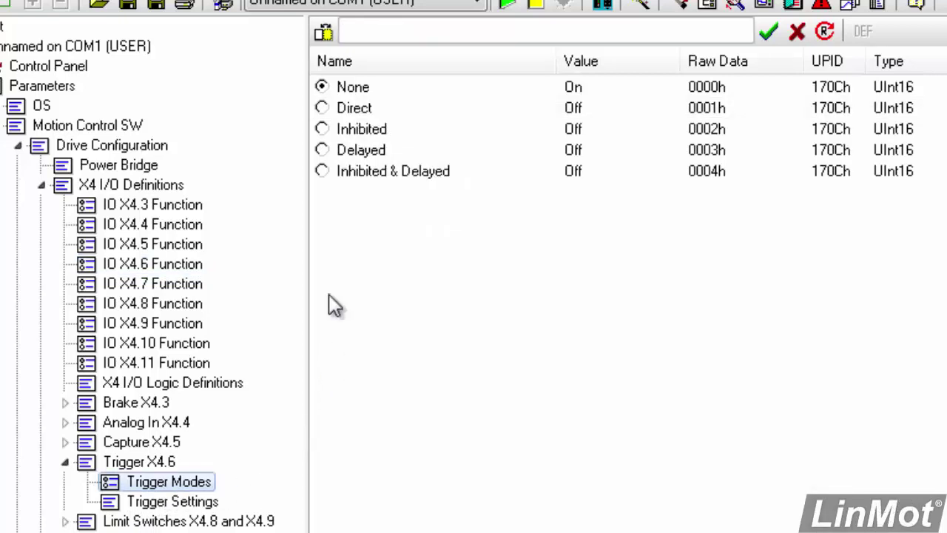
{"action": "left_click", "coordinate": [322, 111]}
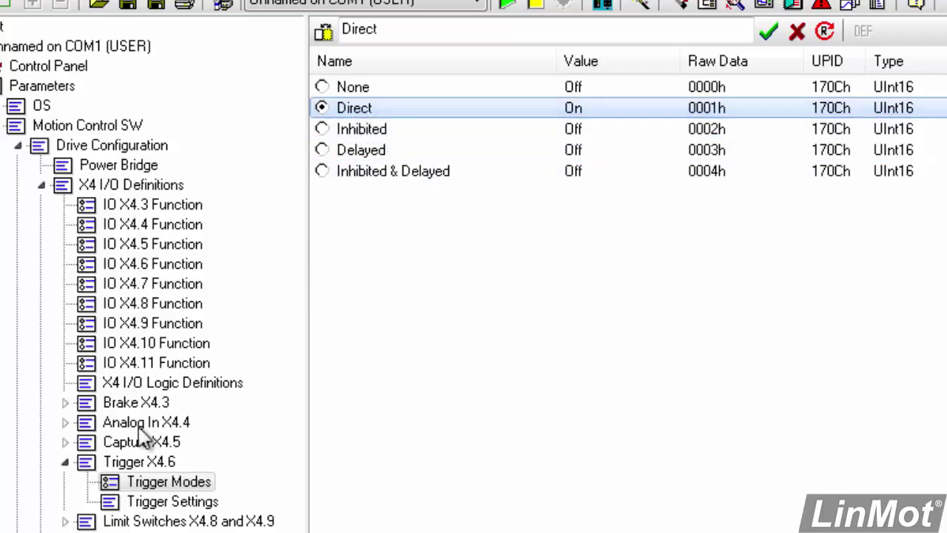
{"action": "left_click", "coordinate": [65, 462]}
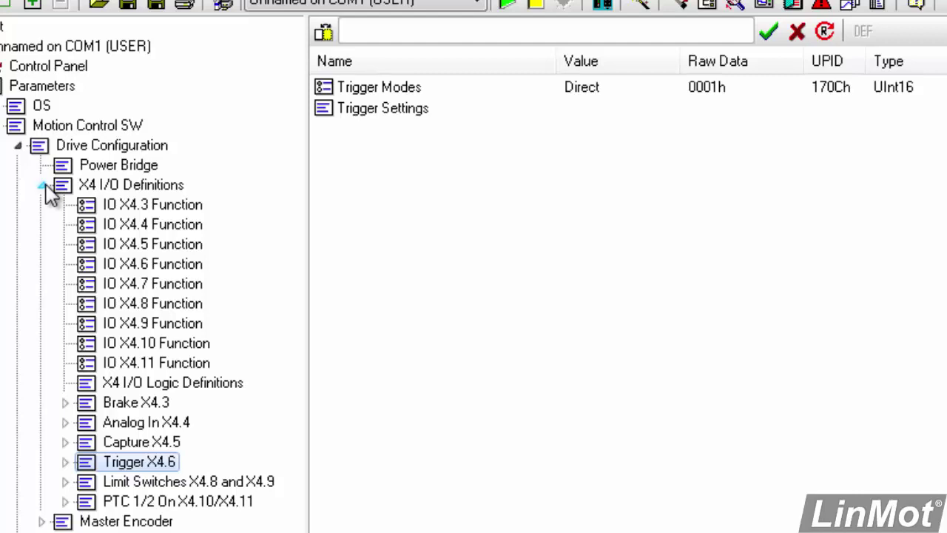
Set Run Mode Selection to Triggered VA-Interpolator and expand its trigger configuration groups.
{"action": "left_click", "coordinate": [44, 185]}
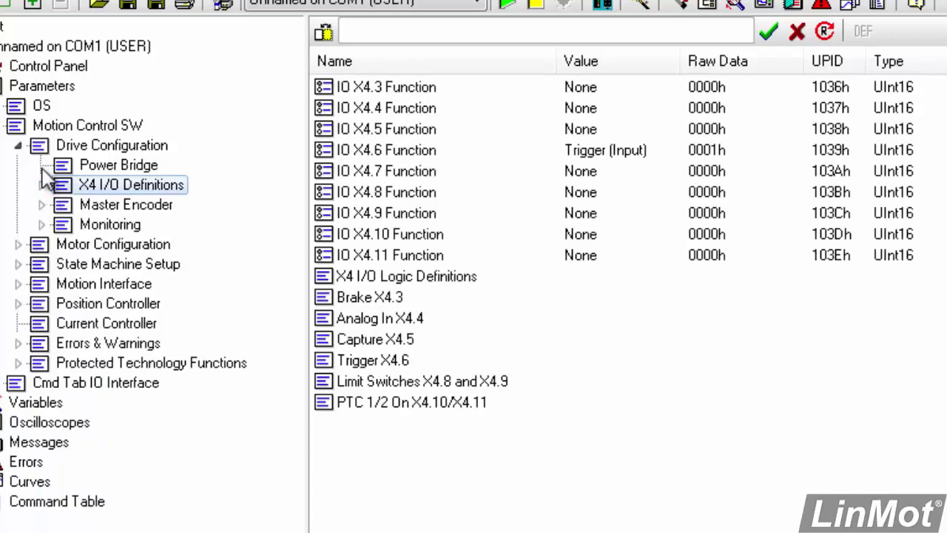
{"action": "left_click", "coordinate": [19, 146]}
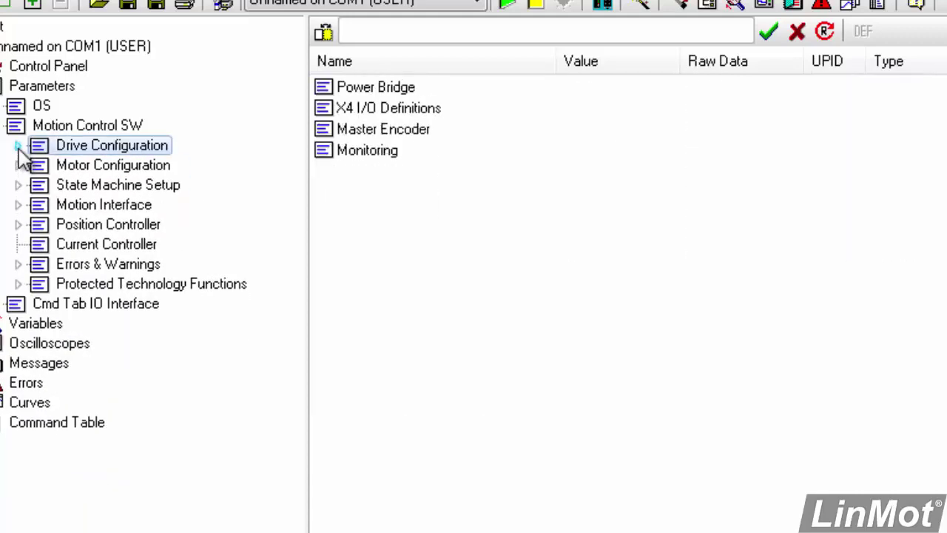
{"action": "left_click", "coordinate": [19, 205]}
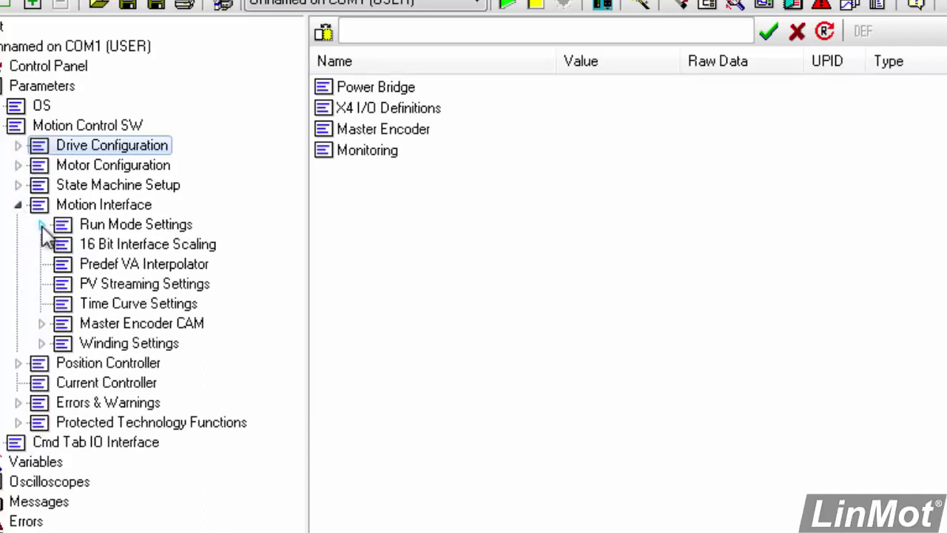
{"action": "left_click", "coordinate": [41, 225]}
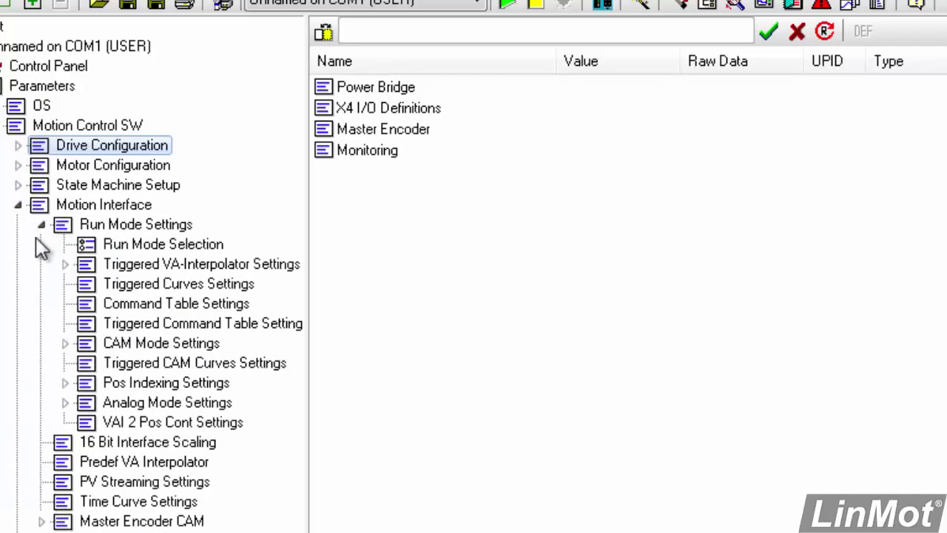
{"action": "left_click", "coordinate": [112, 252]}
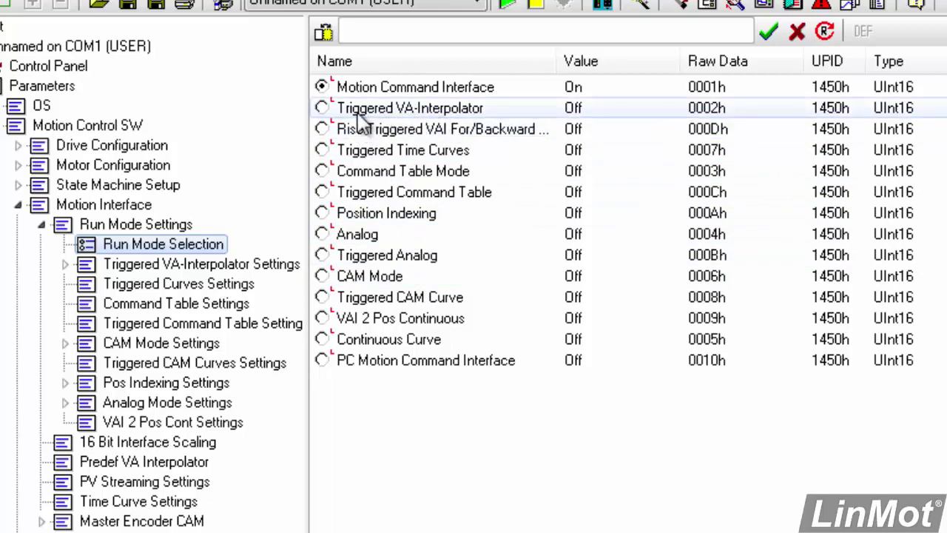
{"action": "left_click", "coordinate": [322, 108]}
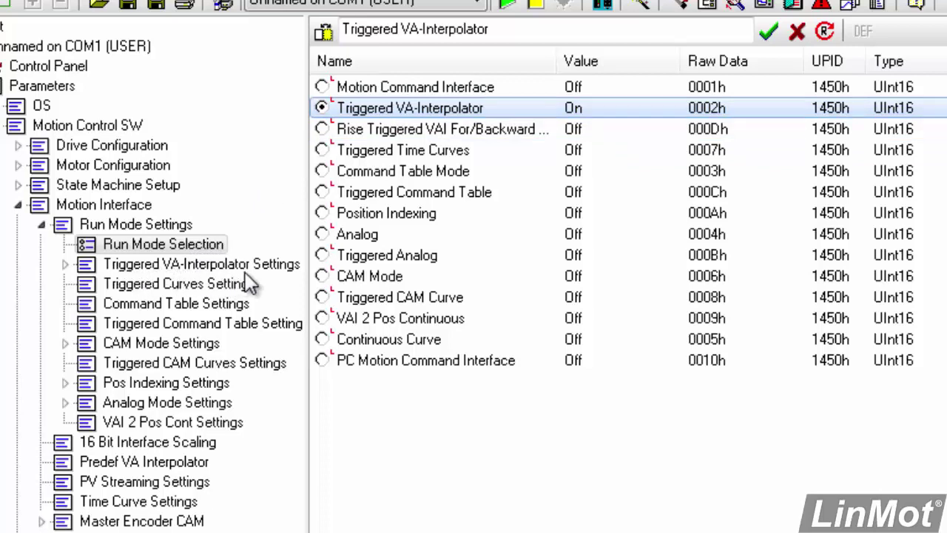
{"action": "left_click", "coordinate": [67, 265]}
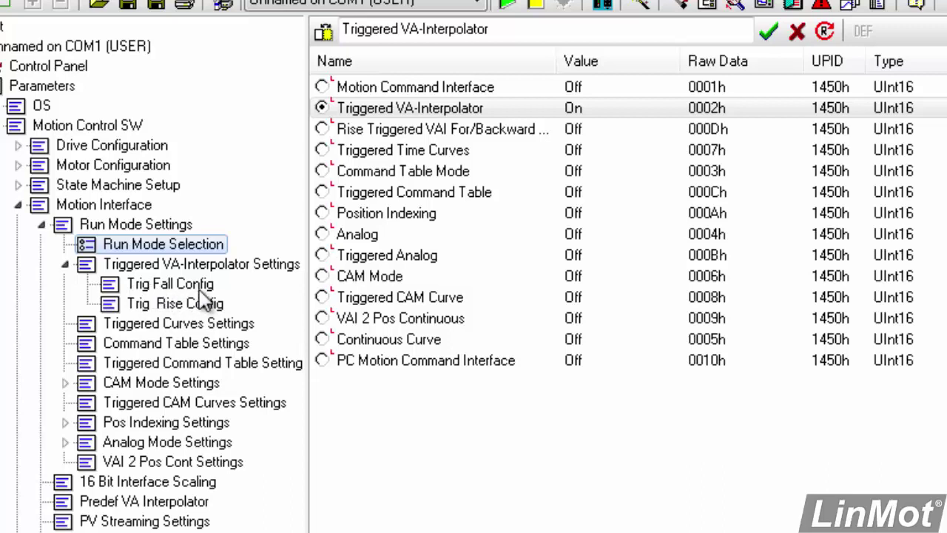
In Trig Rise Config, set Position to 60 mm and Max. Speed to 0.05 m/s.
{"action": "left_click", "coordinate": [168, 309]}
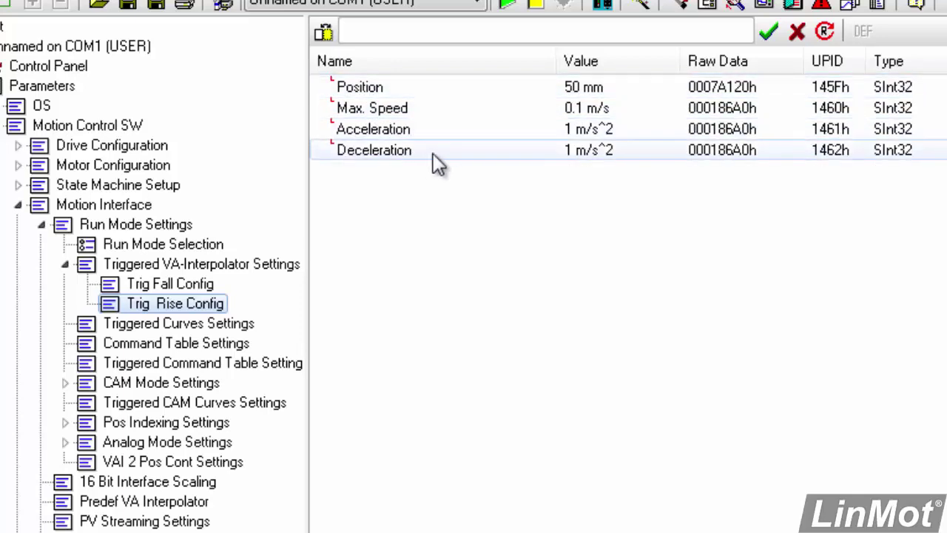
{"action": "left_click", "coordinate": [384, 102]}
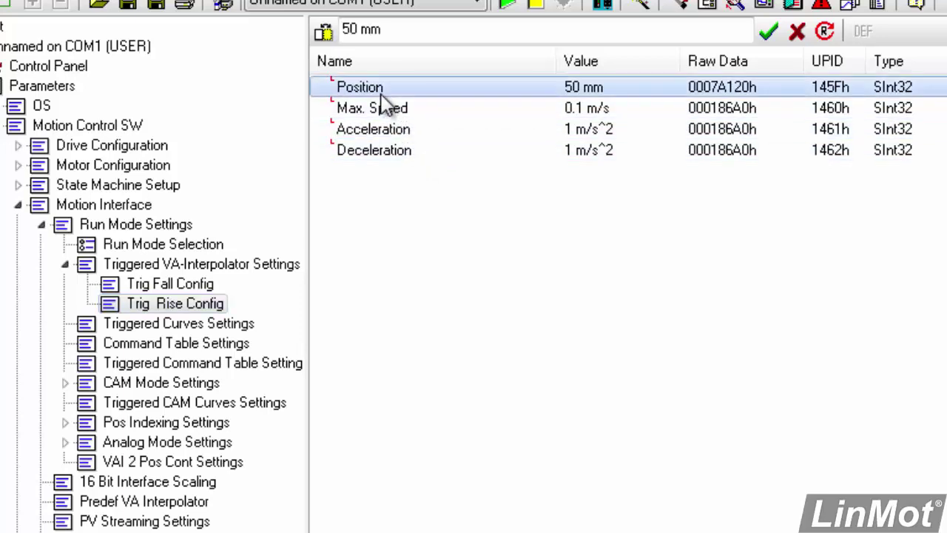
{"action": "left_click", "coordinate": [349, 35]}
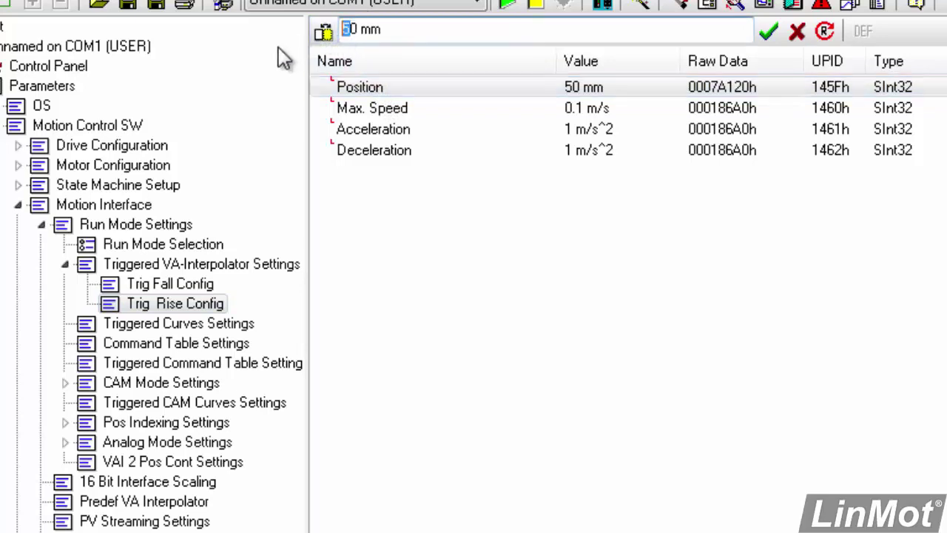
{"action": "type", "text": "6"}
{"action": "left_click", "coordinate": [766, 33]}
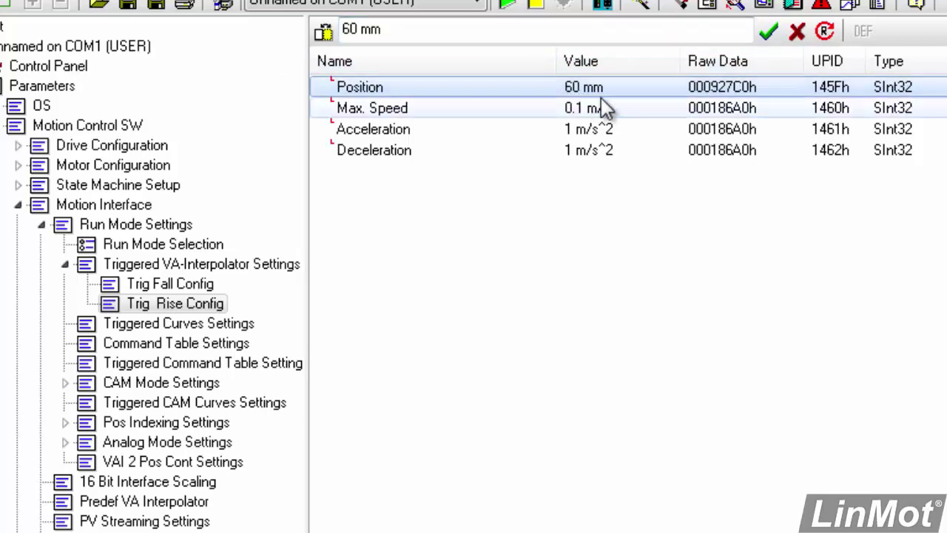
{"action": "left_click", "coordinate": [455, 111]}
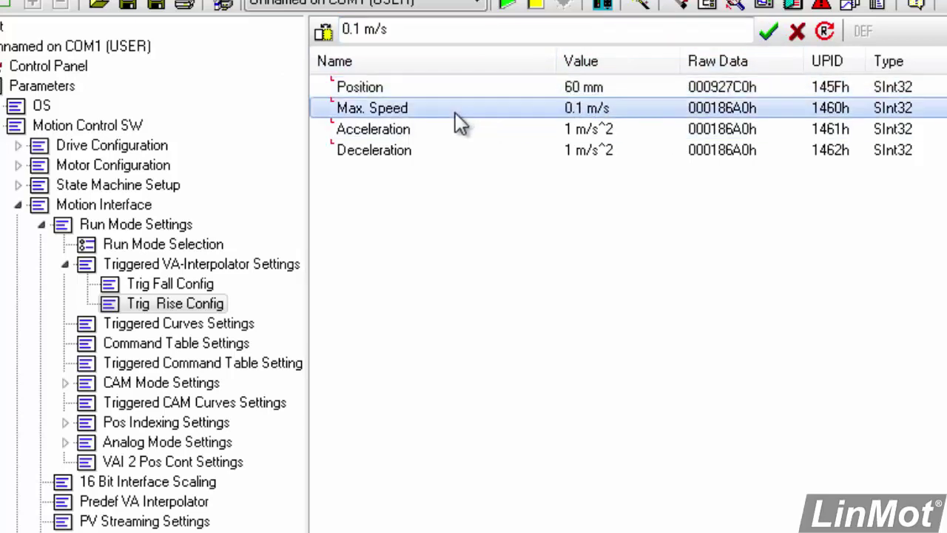
{"action": "left_click", "coordinate": [360, 28]}
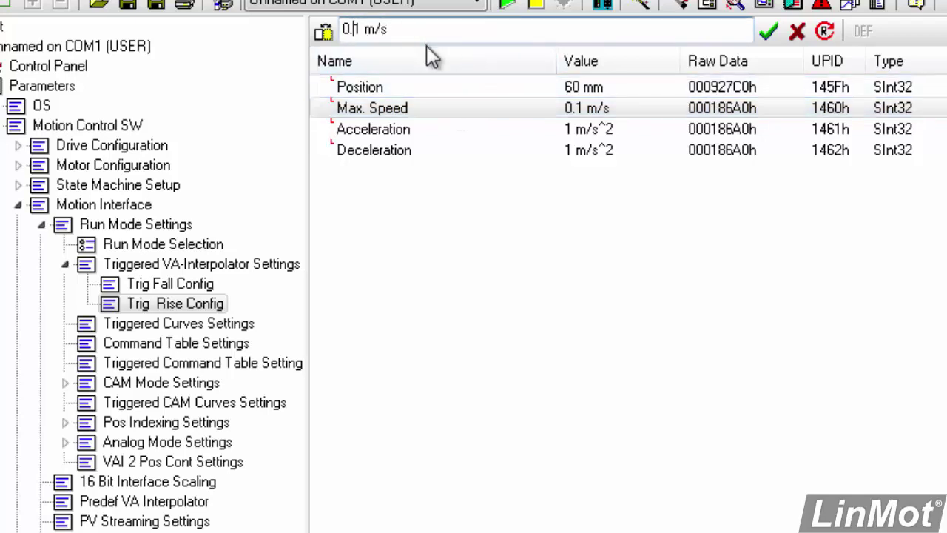
{"action": "type", "text": "05"}
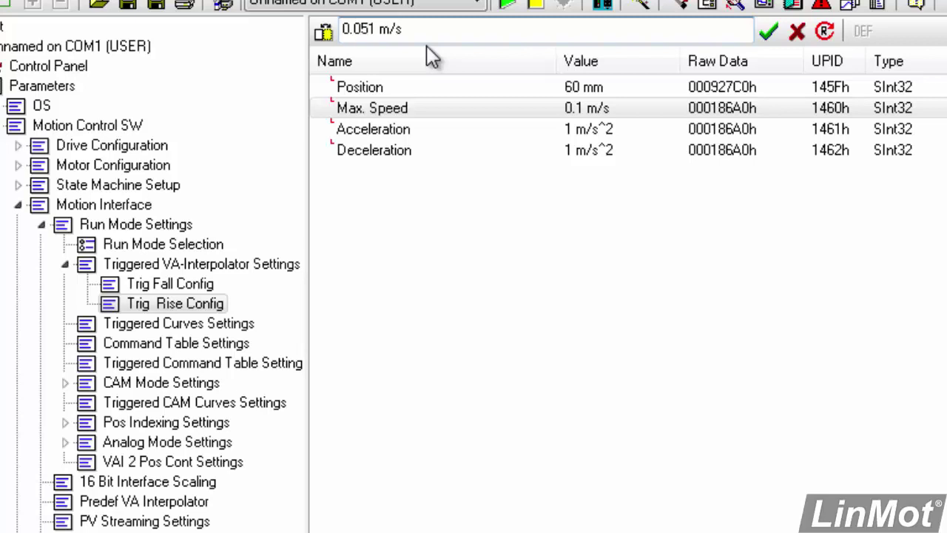
{"action": "key", "text": "Delete"}
{"action": "left_click", "coordinate": [768, 32]}
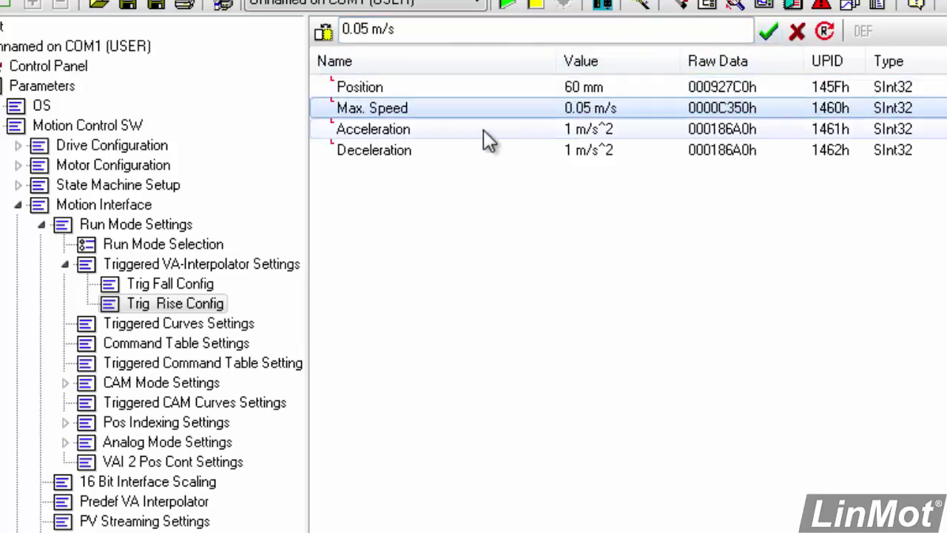
Set Trig Rise Config Acceleration and Deceleration both to 10 m/s^2.
{"action": "left_click", "coordinate": [437, 132]}
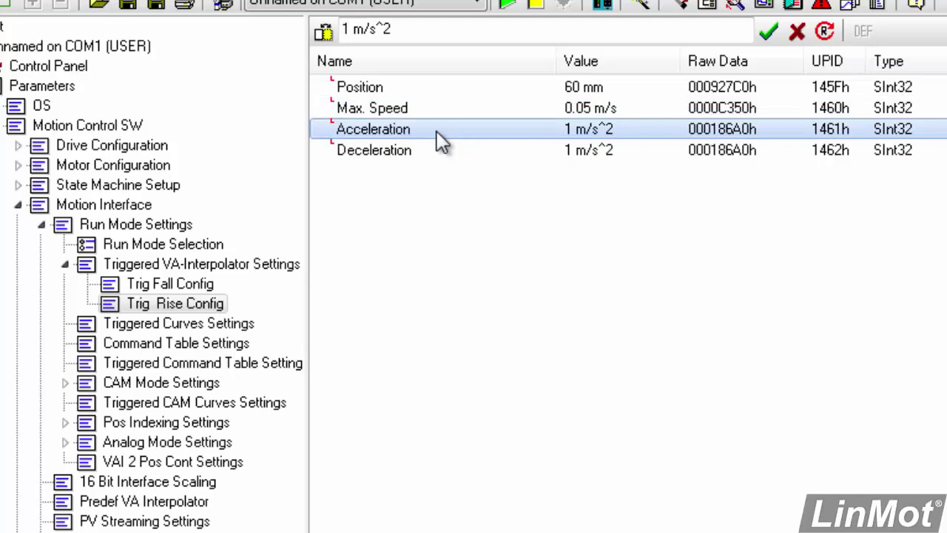
{"action": "left_click", "coordinate": [352, 30]}
{"action": "type", "text": "0"}
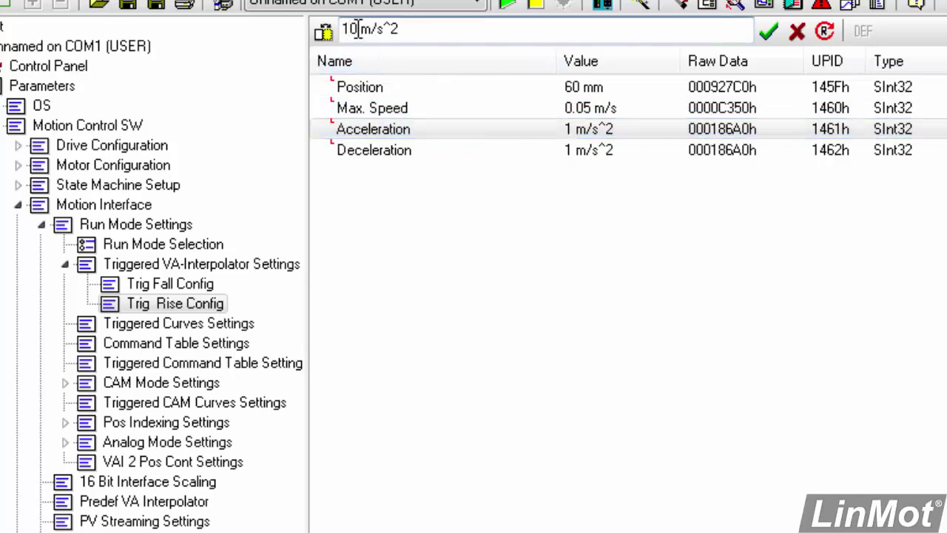
{"action": "left_click", "coordinate": [768, 30]}
{"action": "left_click", "coordinate": [411, 149]}
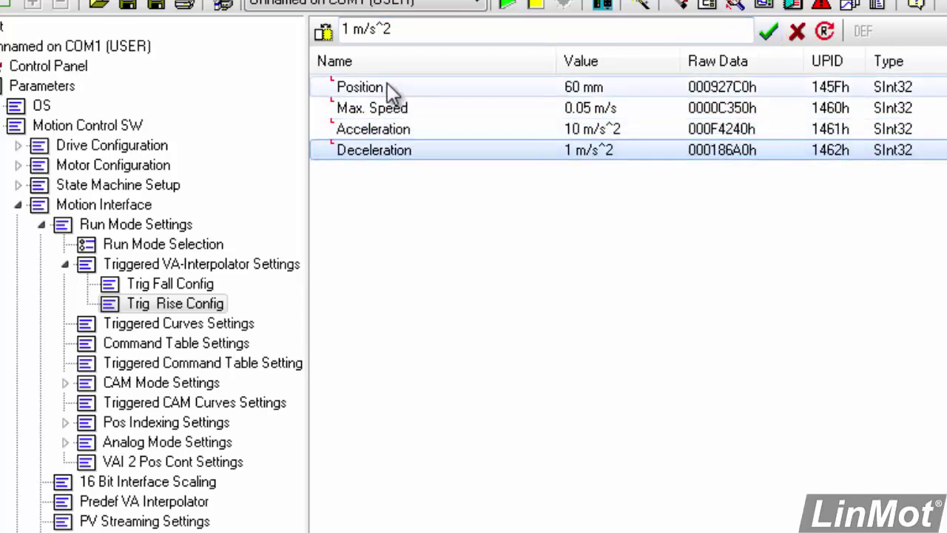
{"action": "left_click", "coordinate": [352, 29]}
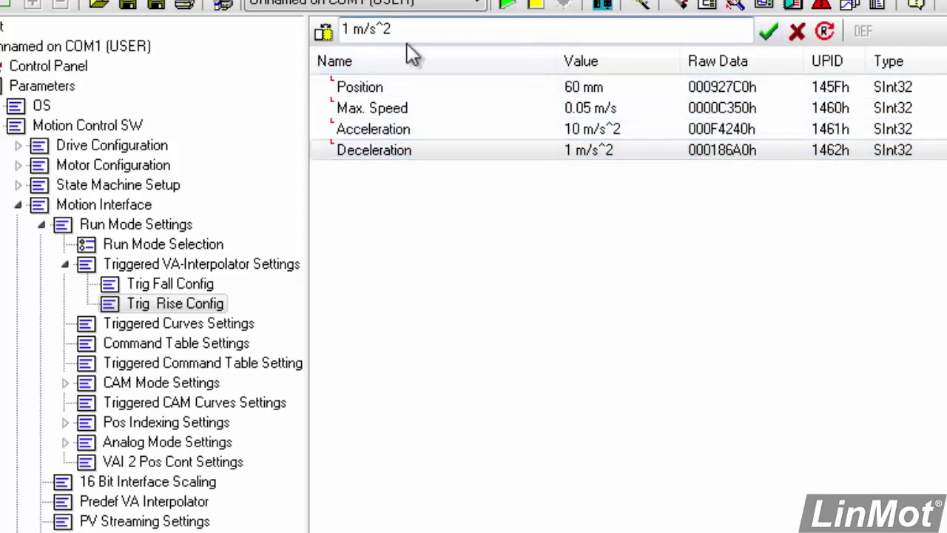
{"action": "type", "text": "0"}
{"action": "left_click", "coordinate": [771, 35]}
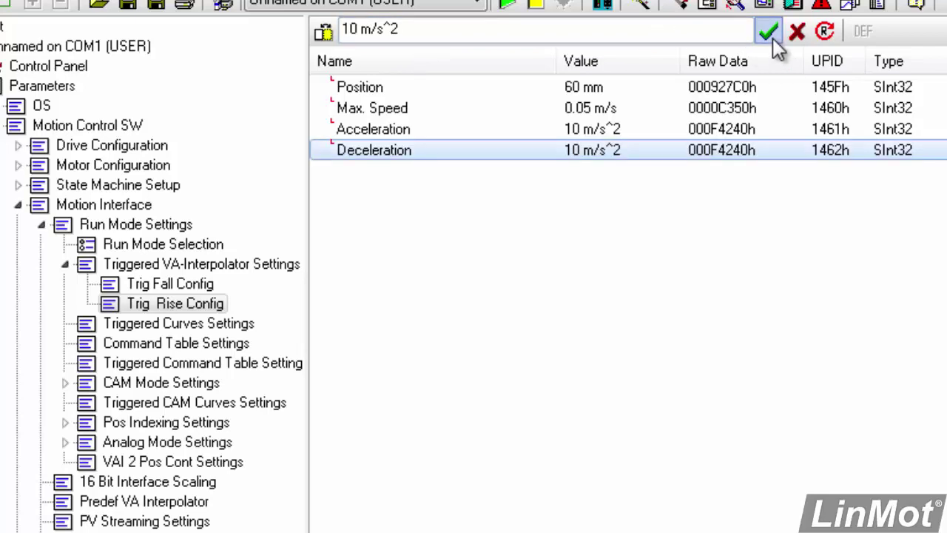
Review Trig Fall Config, collapse Motion Interface, and return to the drive's Control Panel.
{"action": "left_click", "coordinate": [185, 288]}
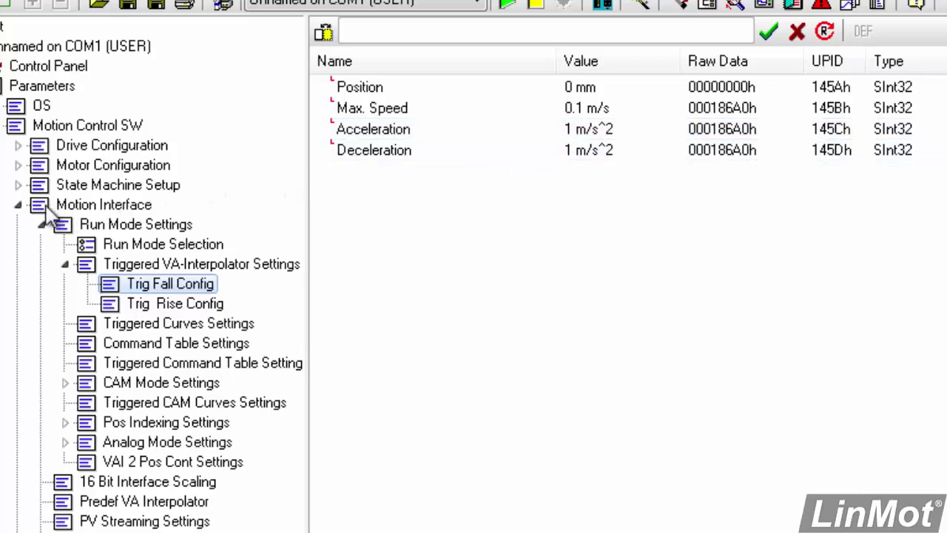
{"action": "left_click", "coordinate": [21, 206]}
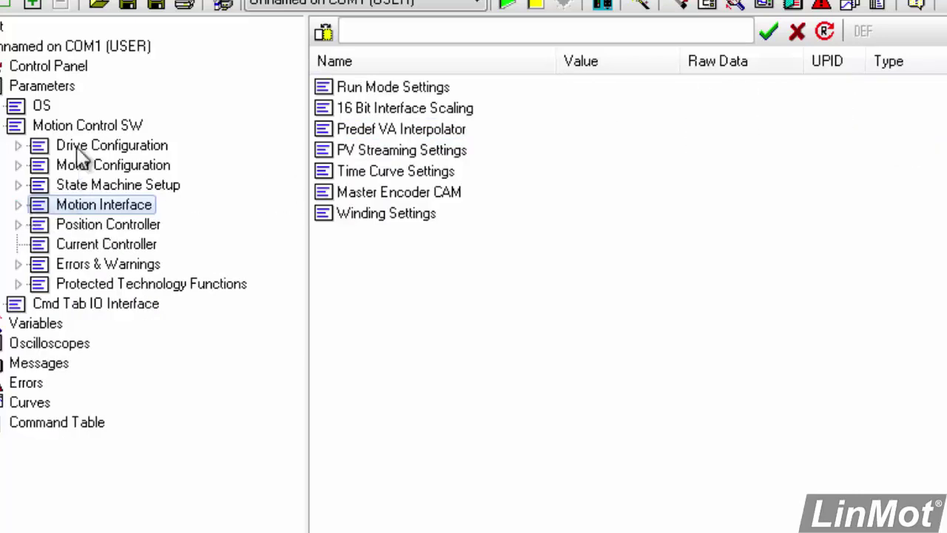
{"action": "left_click", "coordinate": [44, 70]}
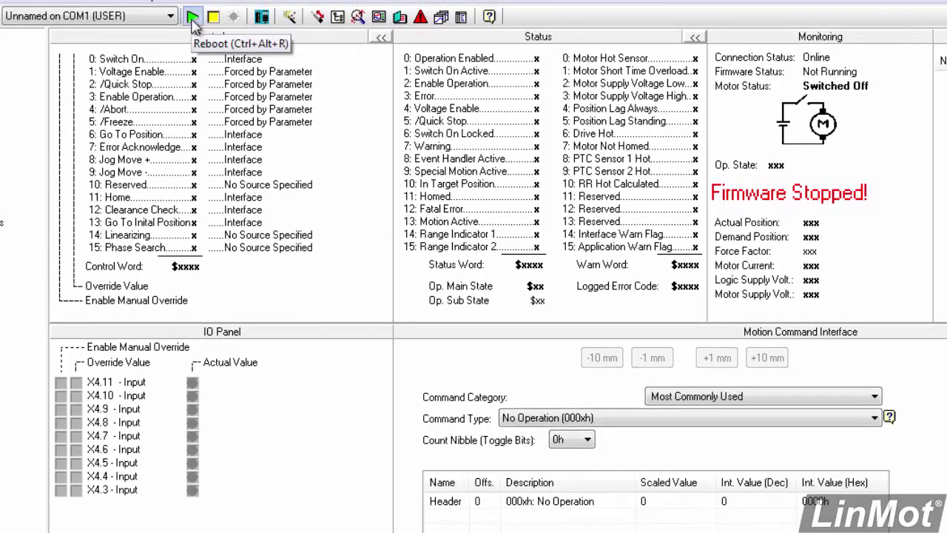
Reboot the drive, confirming the warning with Yes.
{"action": "left_click", "coordinate": [193, 19]}
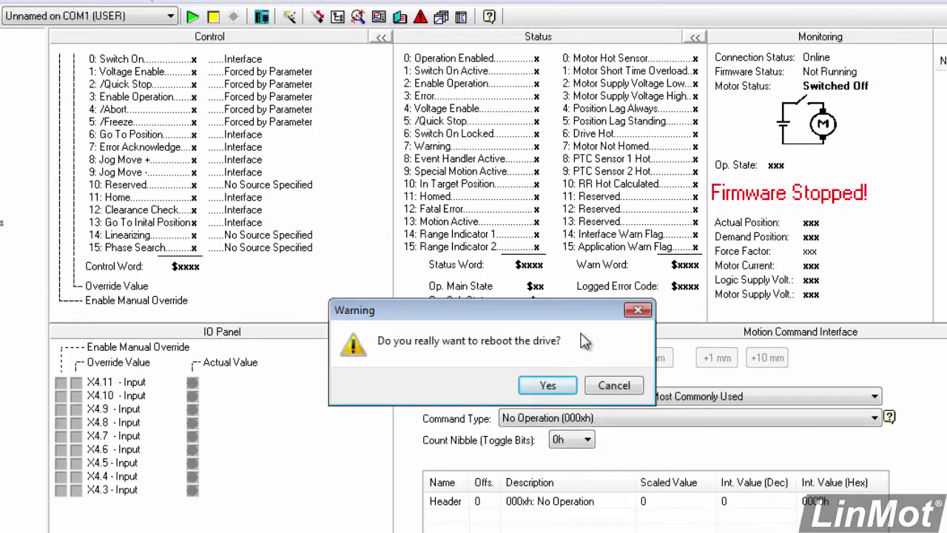
{"action": "left_click", "coordinate": [549, 386]}
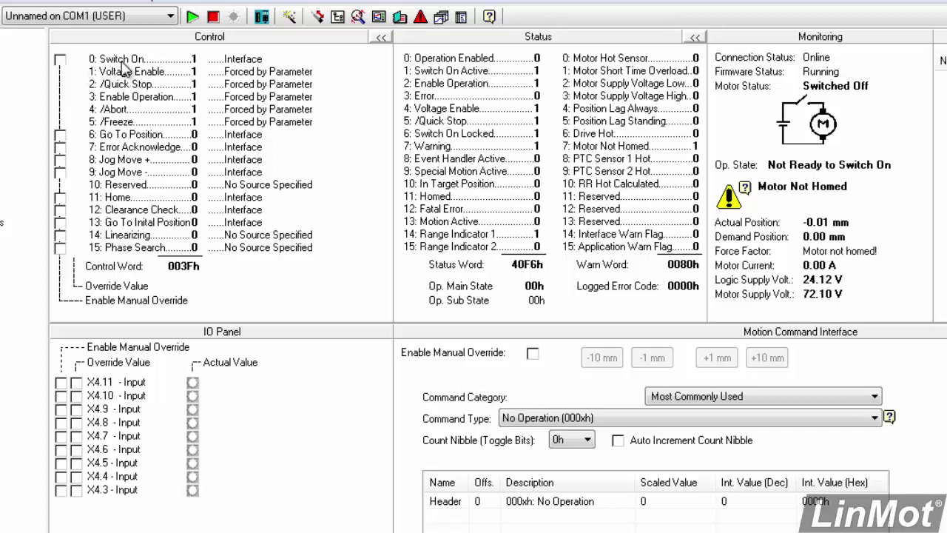
Manually override 0: Switch On, toggling its value off and on to reach Operation Enabled.
{"action": "left_click", "coordinate": [60, 59]}
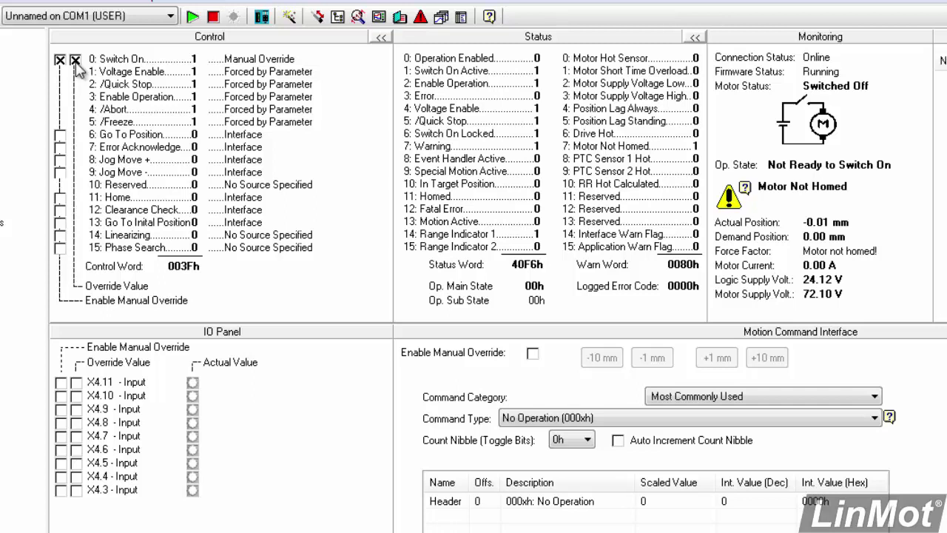
{"action": "left_click", "coordinate": [76, 60]}
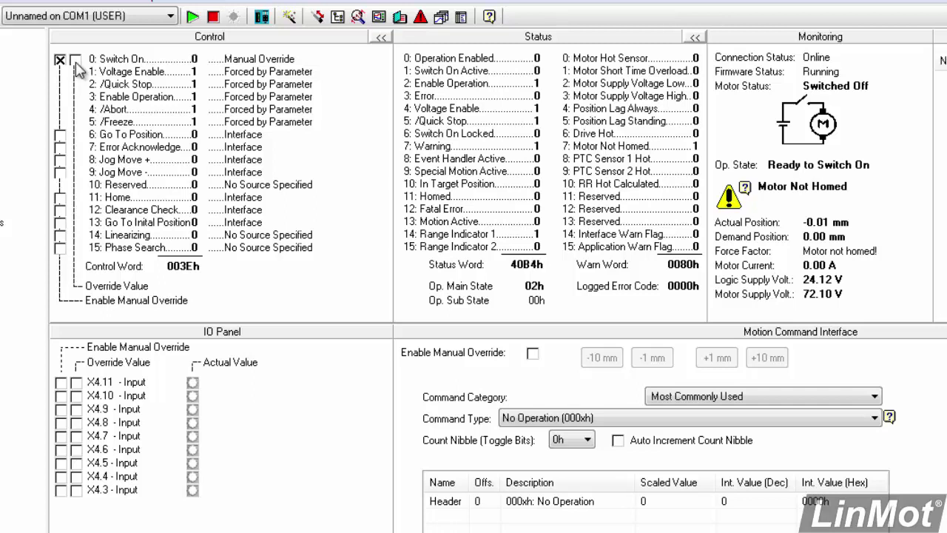
{"action": "left_click", "coordinate": [76, 60]}
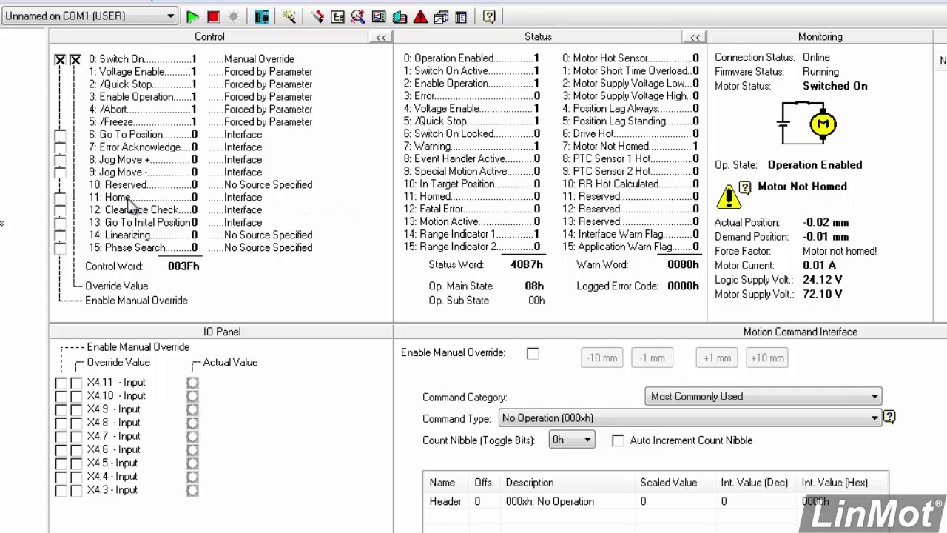
Override 11: Home to home the motor, then clear the override value after homing.
{"action": "left_click", "coordinate": [60, 199]}
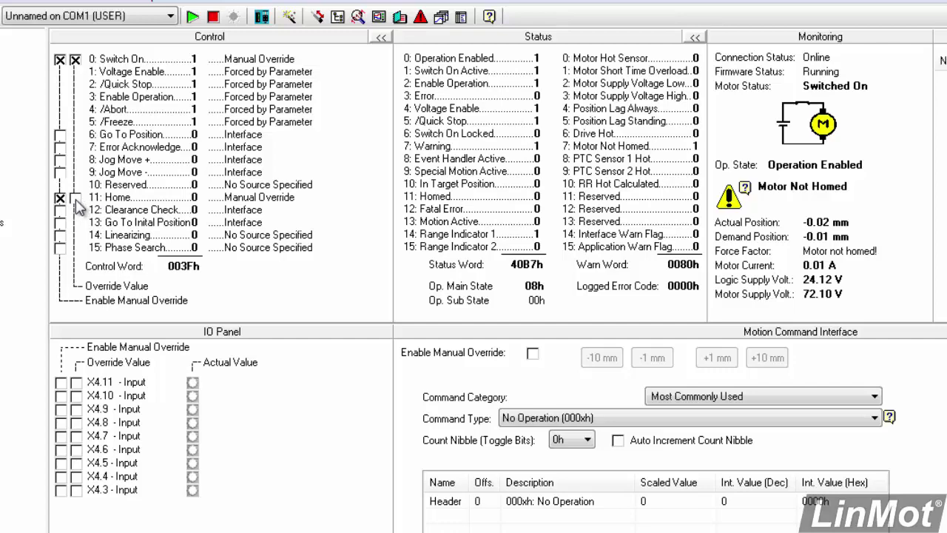
{"action": "left_click", "coordinate": [76, 198]}
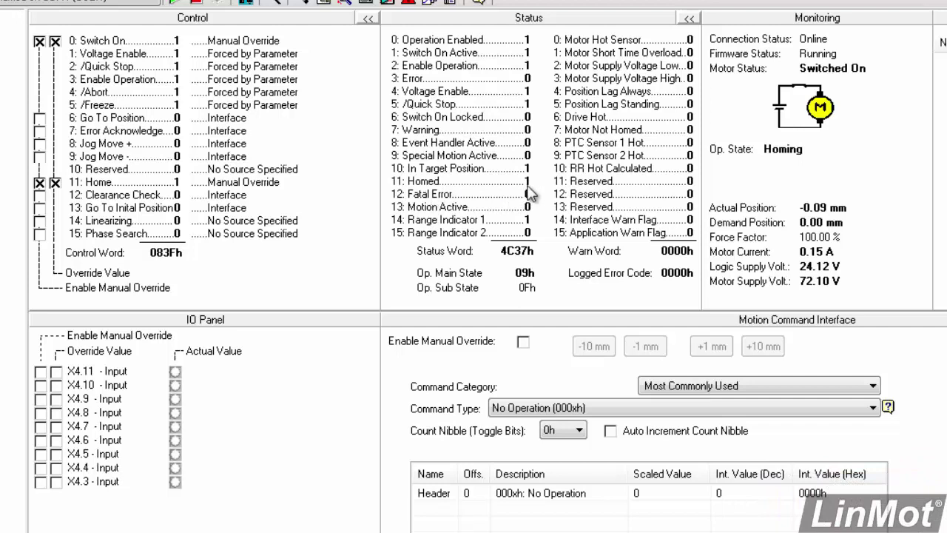
{"action": "left_click", "coordinate": [56, 183]}
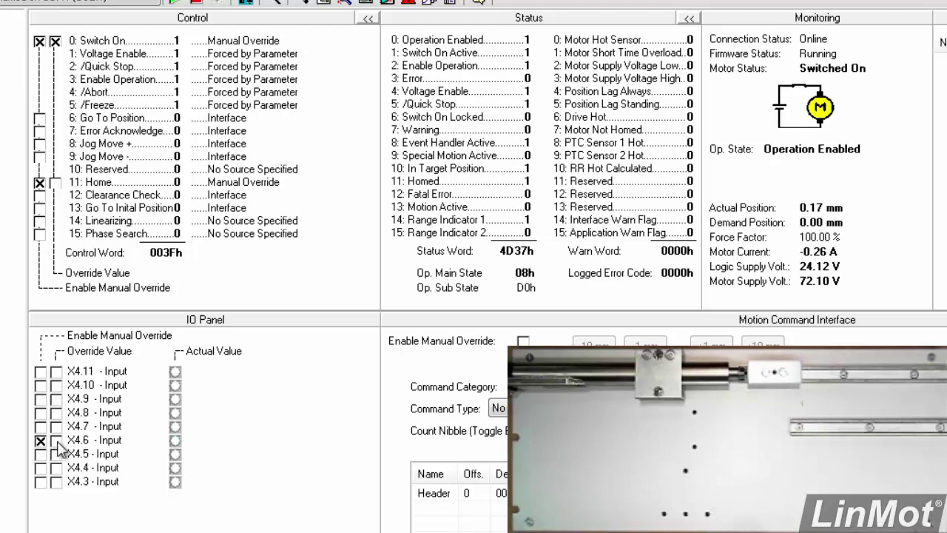
Toggle the X4.6 override value on and off so the motor moves out and back, then expand Motion Interface.
{"action": "left_click", "coordinate": [56, 441]}
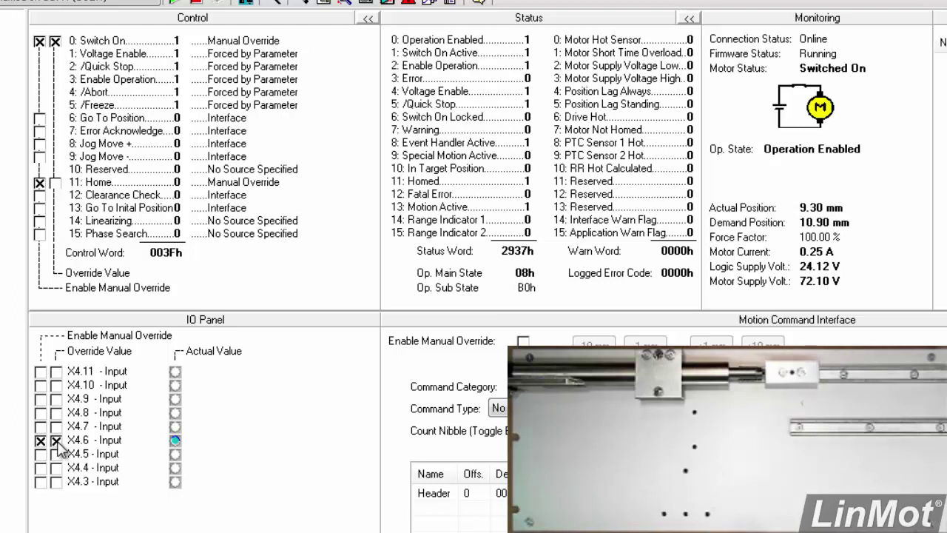
{"action": "left_click", "coordinate": [57, 440]}
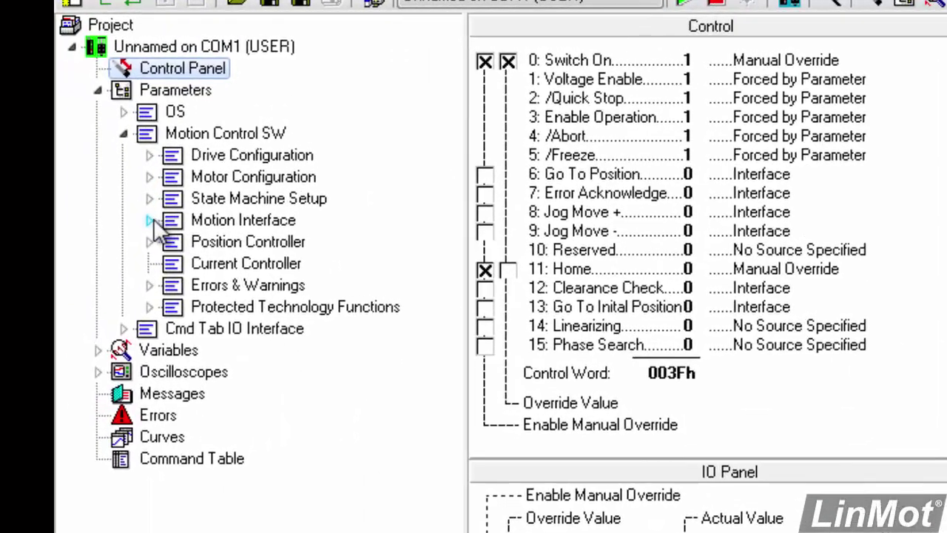
{"action": "left_click", "coordinate": [153, 220]}
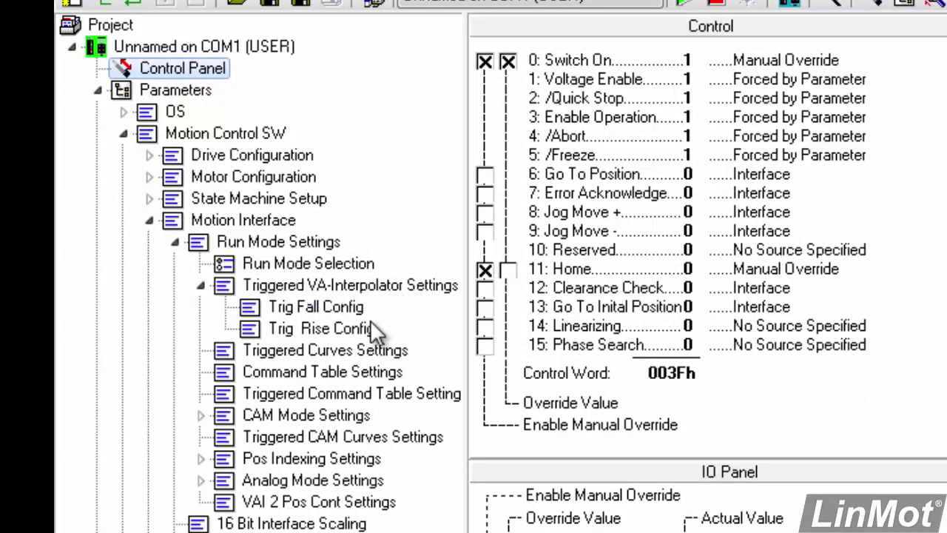
Set the Trig Rise Config maximum speed to 1 m/s.
{"action": "left_click", "coordinate": [333, 331]}
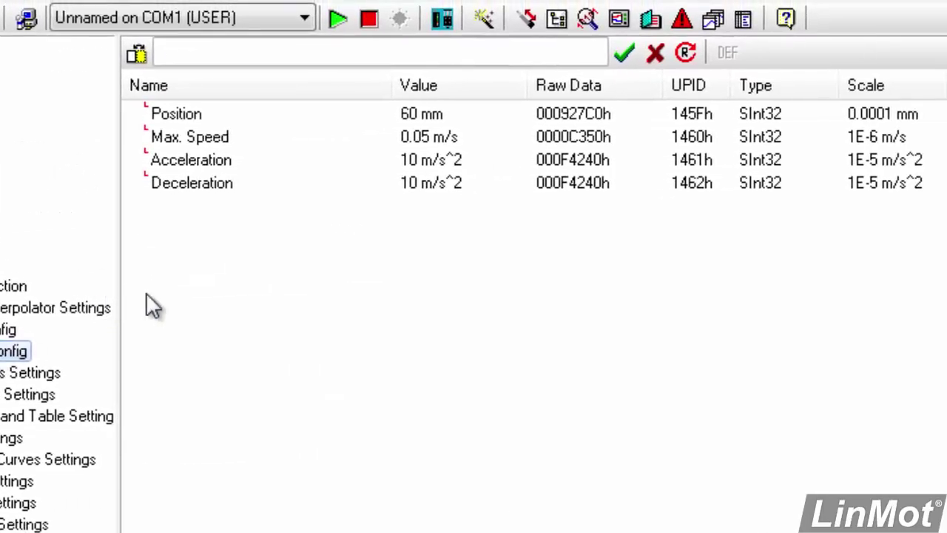
{"action": "left_click", "coordinate": [205, 140]}
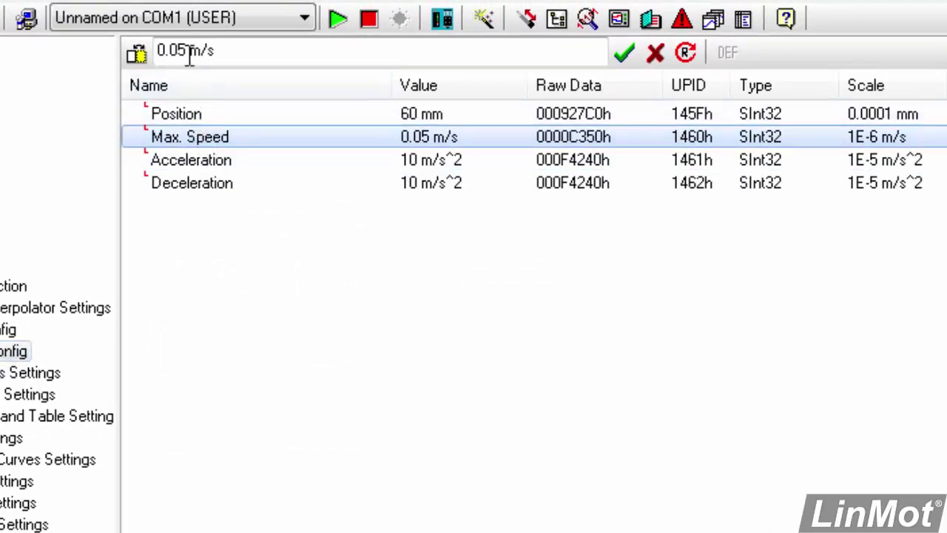
{"action": "left_click_drag", "start_coordinate": [186, 51], "coordinate": [151, 52]}
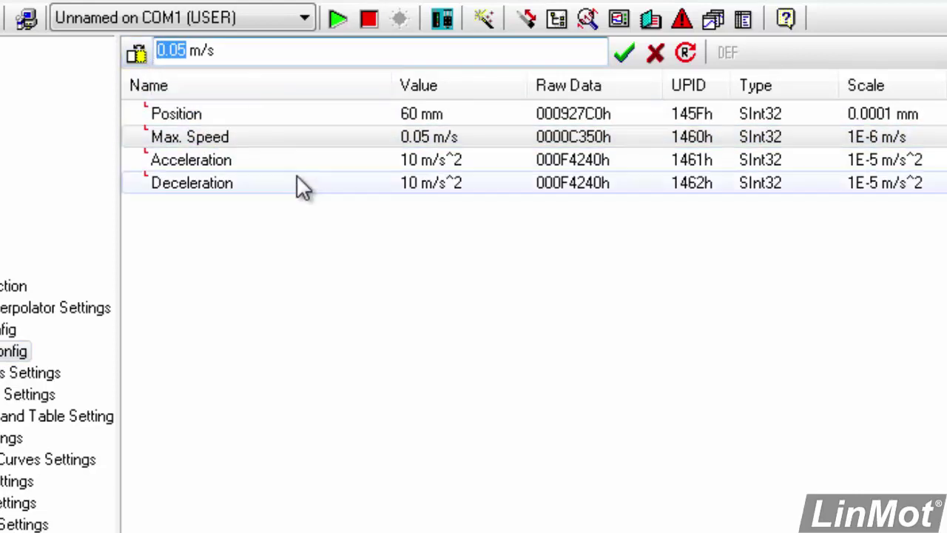
{"action": "type", "text": "1"}
{"action": "left_click", "coordinate": [624, 59]}
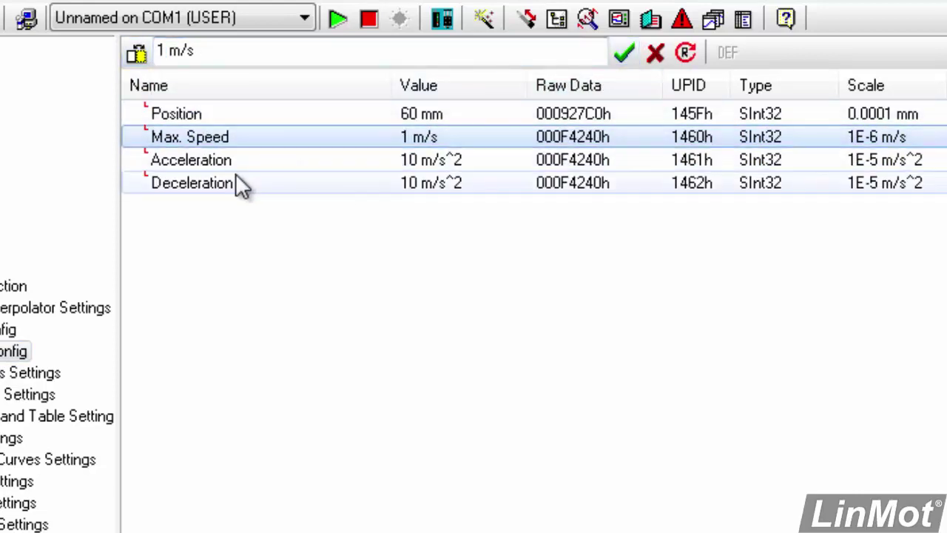
Set the Trig Rise Config acceleration and deceleration to 50 m/s^2 each.
{"action": "left_click", "coordinate": [237, 166]}
{"action": "left_click", "coordinate": [175, 50]}
{"action": "double_click", "coordinate": [166, 50]}
{"action": "type", "text": "50"}
{"action": "left_click", "coordinate": [621, 56]}
{"action": "left_click", "coordinate": [253, 184]}
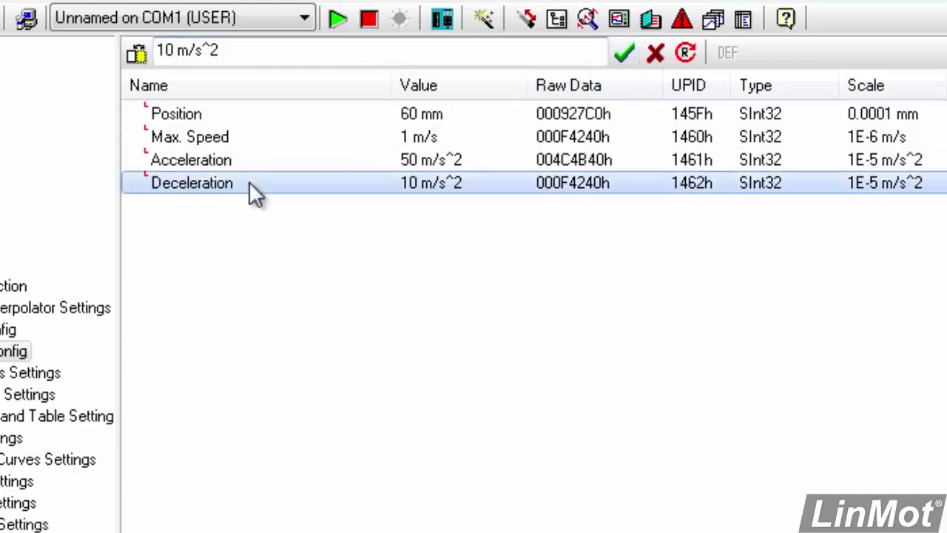
{"action": "double_click", "coordinate": [173, 50]}
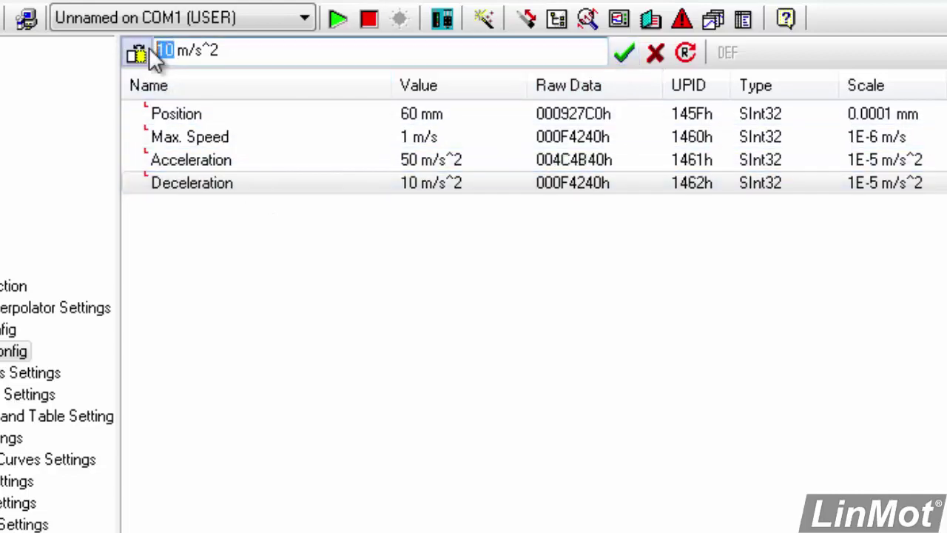
{"action": "type", "text": "50"}
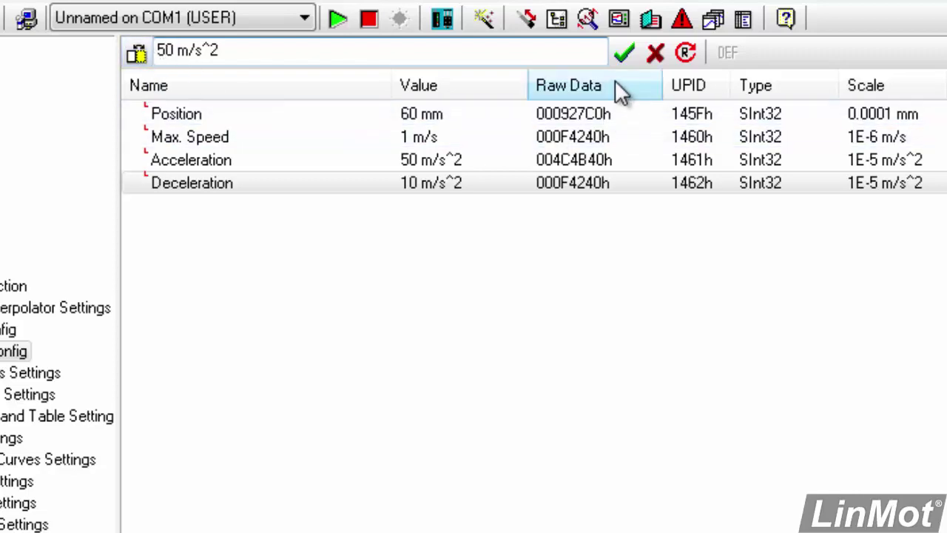
{"action": "left_click", "coordinate": [622, 55]}
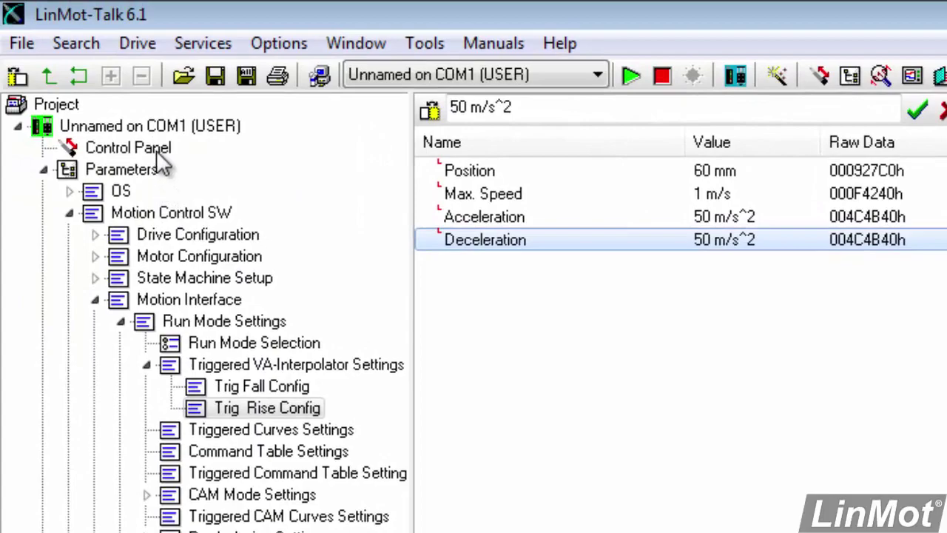
Reopen the Control Panel and toggle the X4.6 override on, then off, to move the motor to 60 mm and back.
{"action": "double_click", "coordinate": [156, 150]}
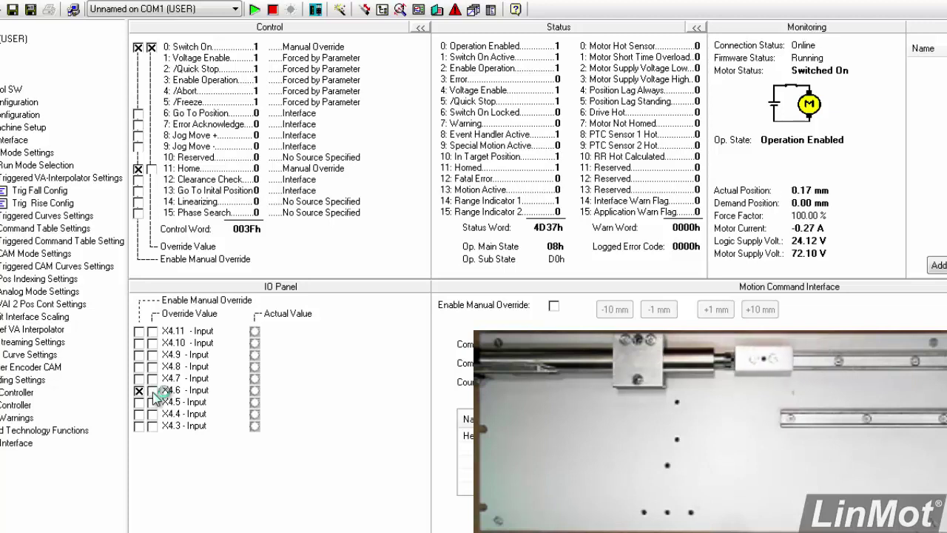
{"action": "left_click", "coordinate": [152, 390]}
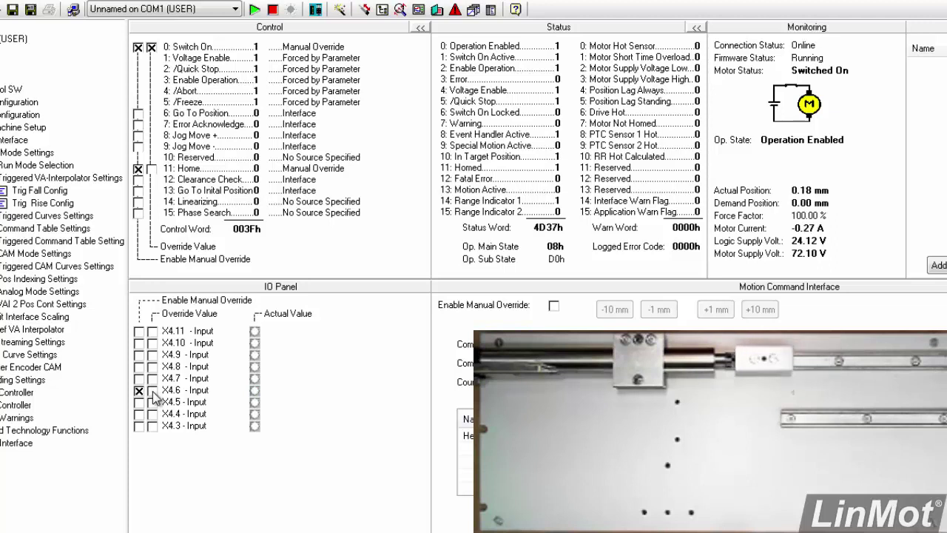
{"action": "left_click", "coordinate": [153, 391]}
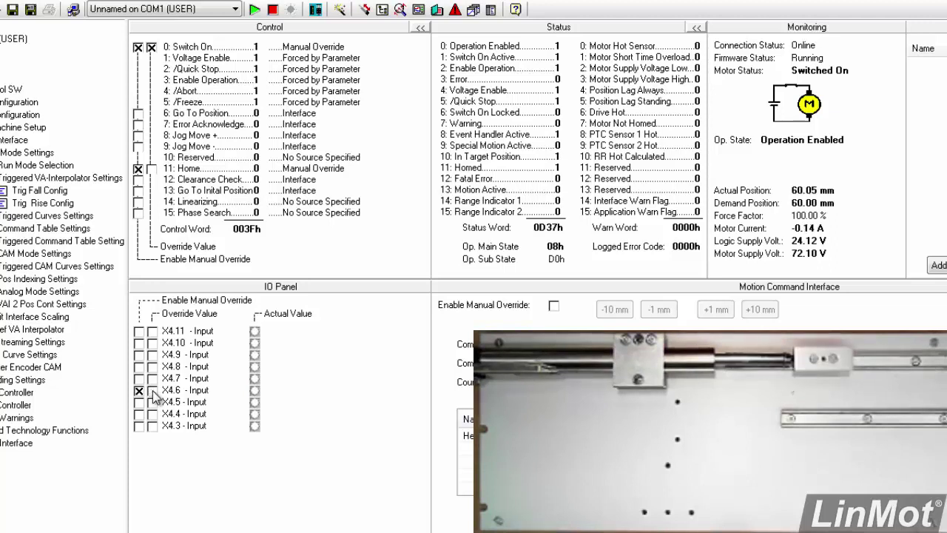